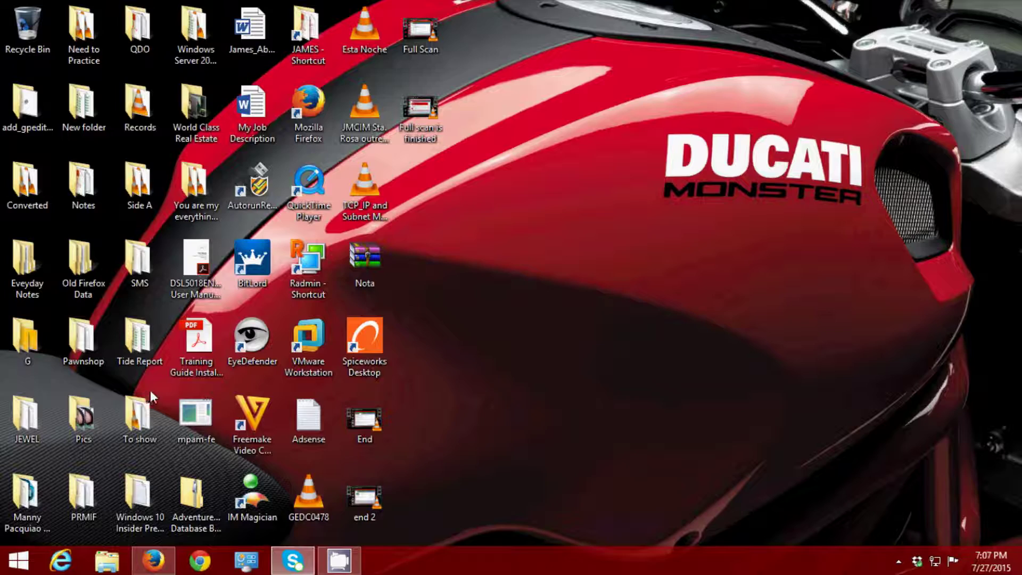
Launch Windows Defender by searching 'windows defender' from the Start screen
{"action": "left_click", "coordinate": [17, 562]}
{"action": "type", "text": "win"}
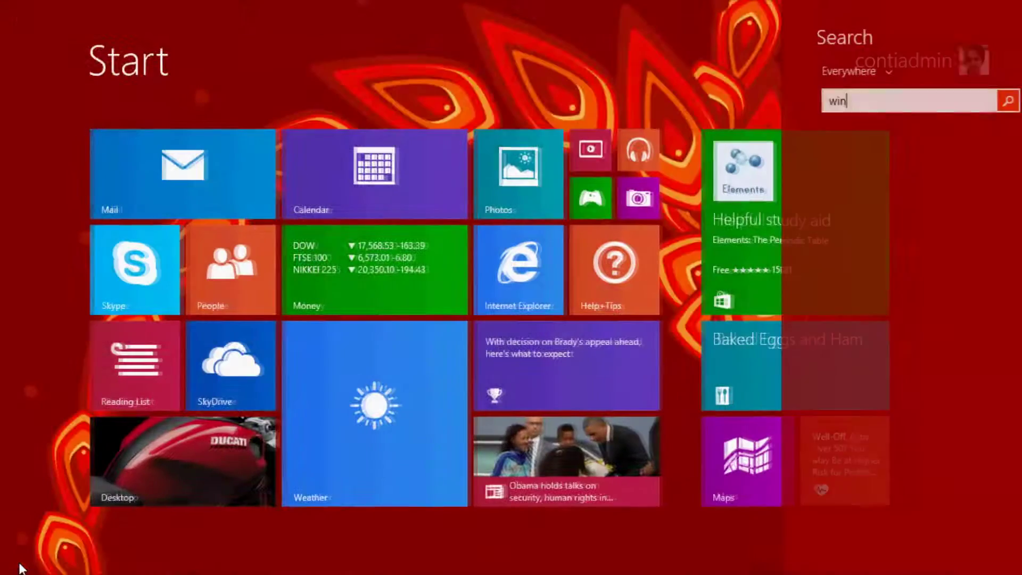
{"action": "type", "text": "dows Defender"}
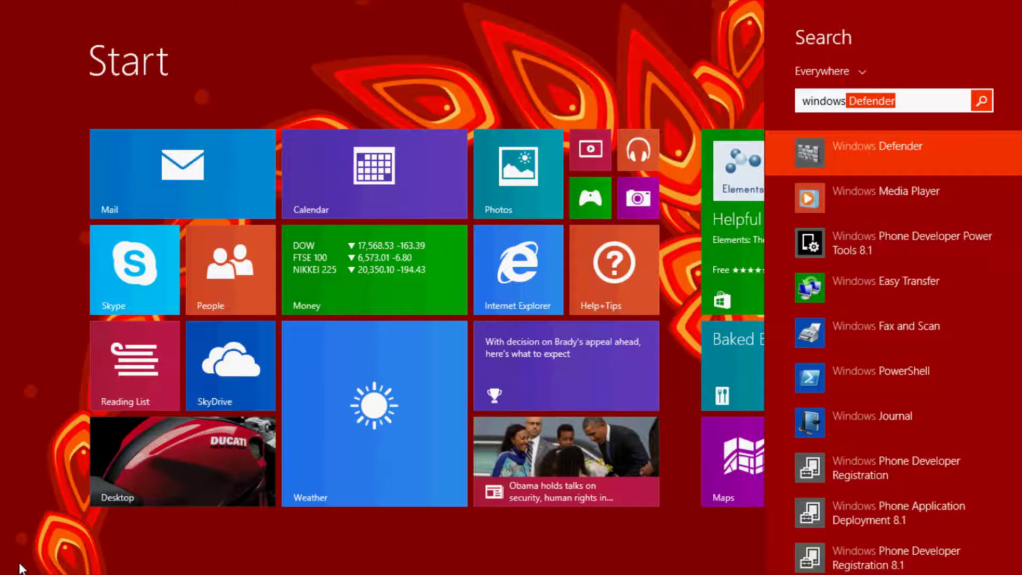
{"action": "key", "text": "Return"}
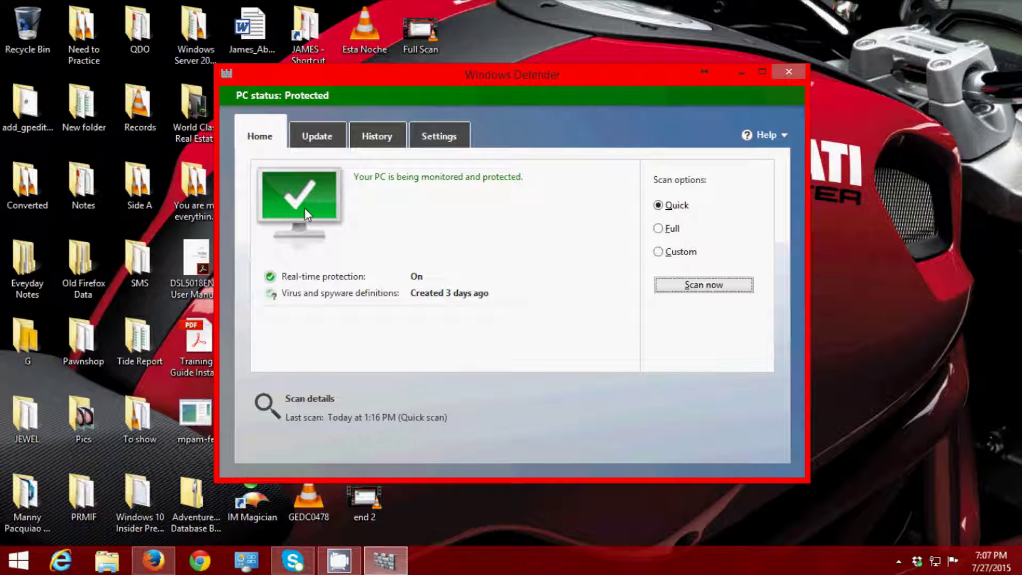
Reposition the Windows Defender window slightly and select the Full scan option
{"action": "left_click_drag", "start_coordinate": [462, 80], "coordinate": [464, 90]}
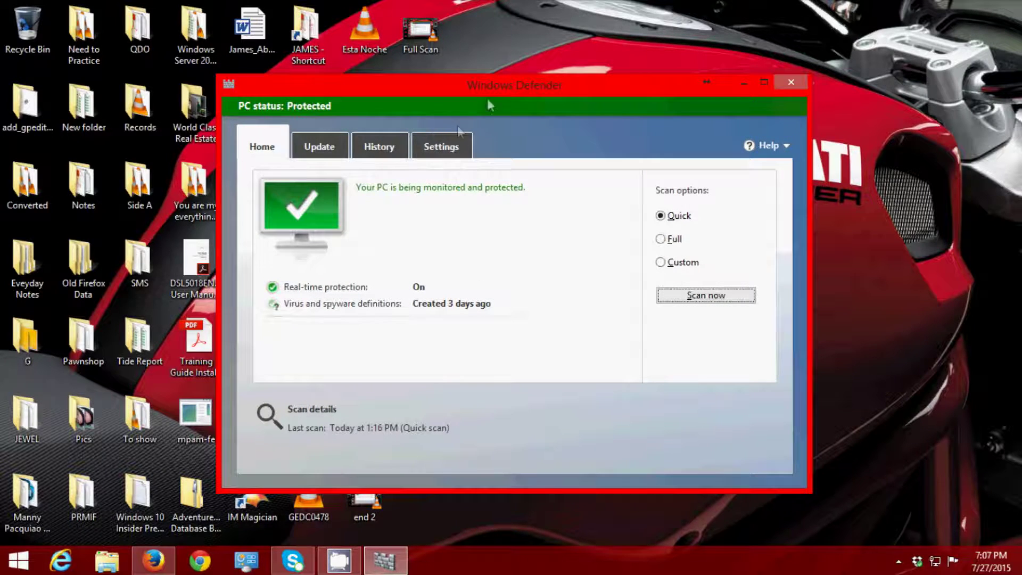
{"action": "left_click_drag", "start_coordinate": [496, 90], "coordinate": [500, 90]}
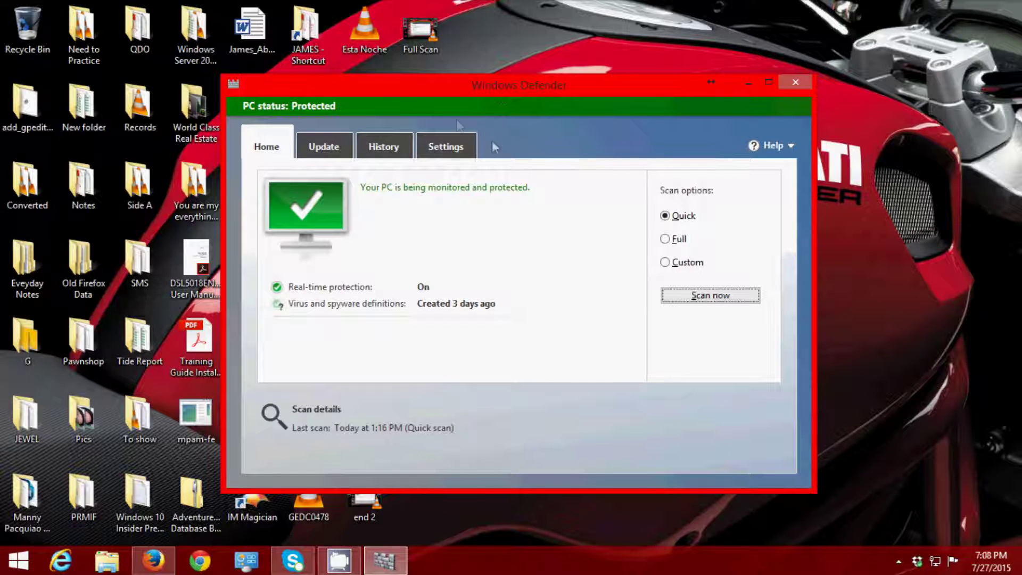
{"action": "mouse_move", "coordinate": [666, 239]}
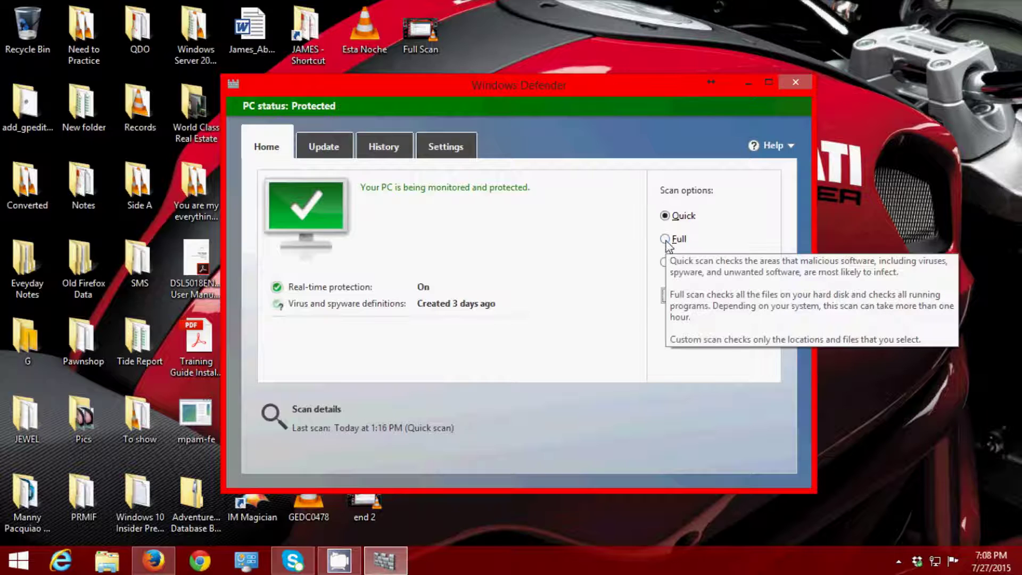
{"action": "left_click", "coordinate": [666, 240]}
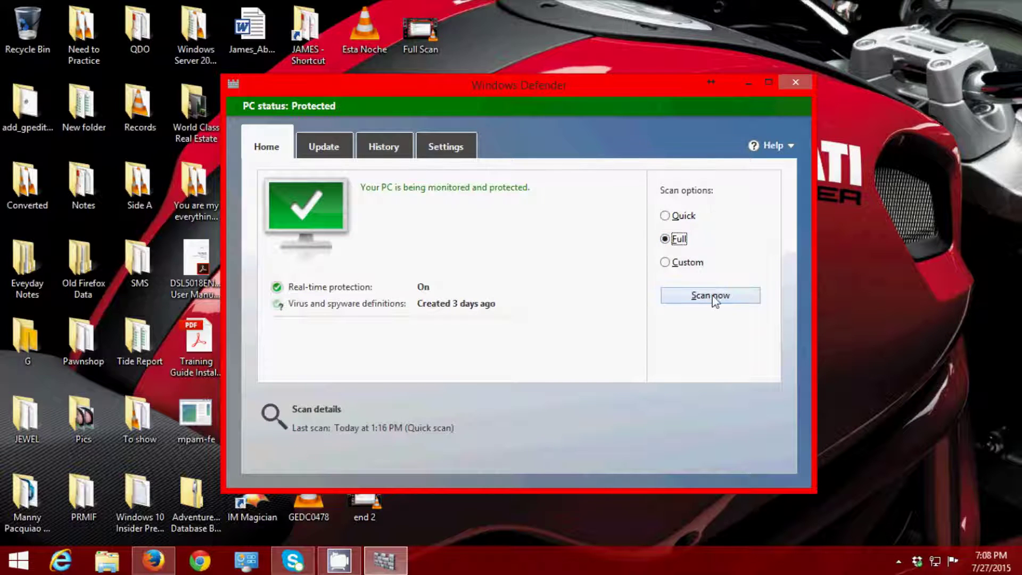
Enable 'Scan removable drives' in Advanced settings, save, and return to Home
{"action": "left_click", "coordinate": [449, 152]}
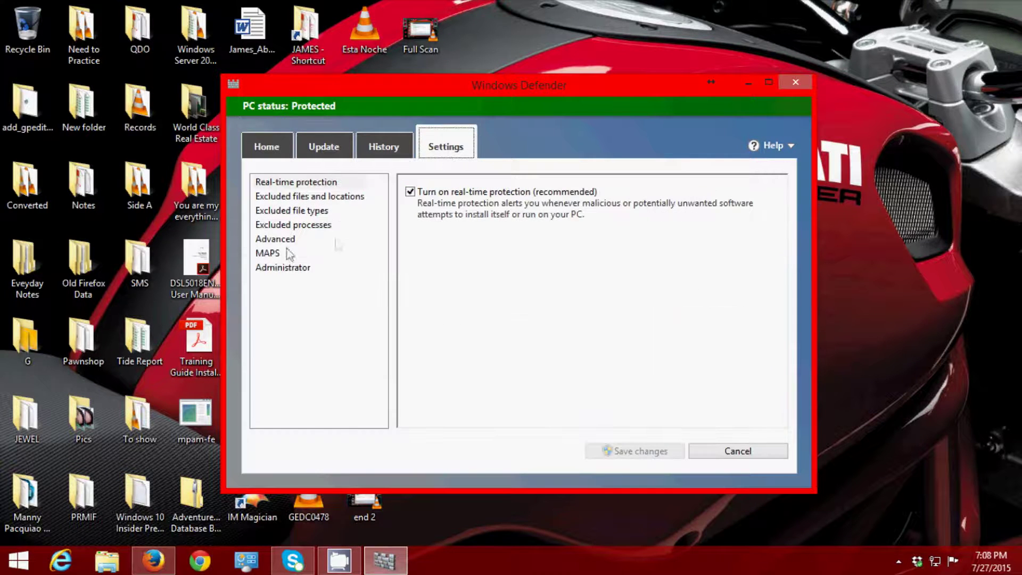
{"action": "left_click", "coordinate": [276, 239]}
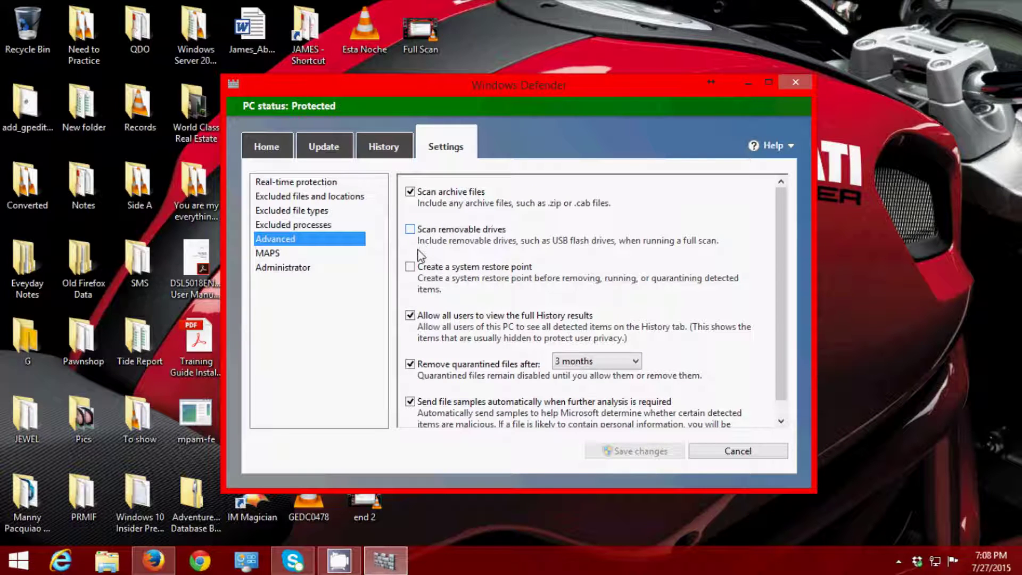
{"action": "left_click", "coordinate": [409, 229]}
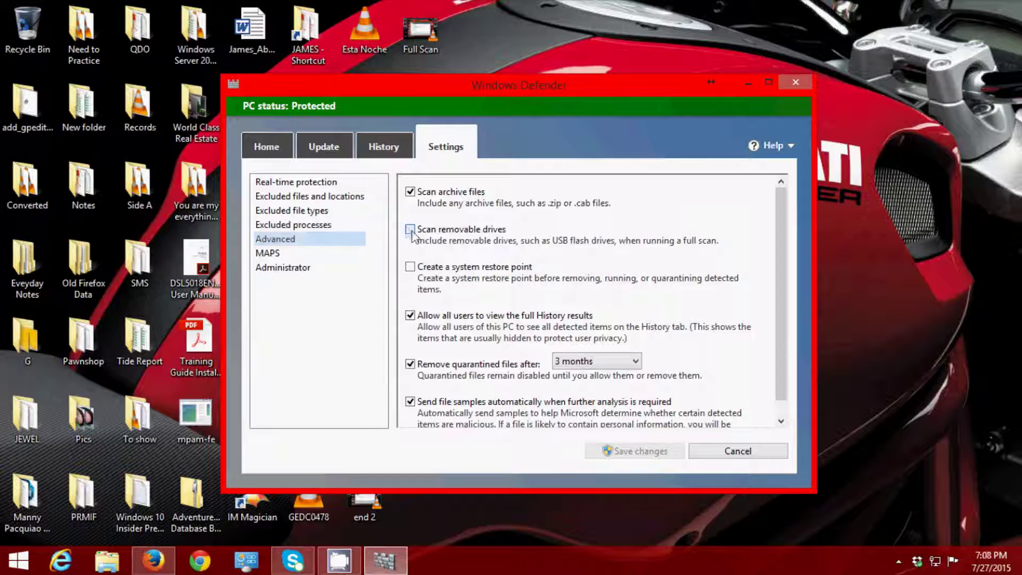
{"action": "left_click", "coordinate": [645, 451]}
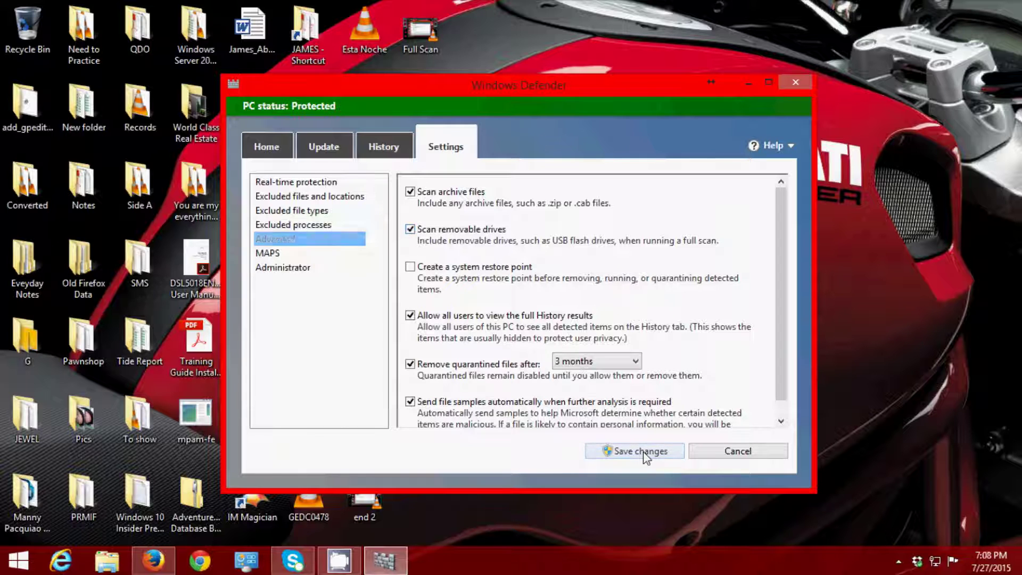
{"action": "left_click", "coordinate": [268, 152]}
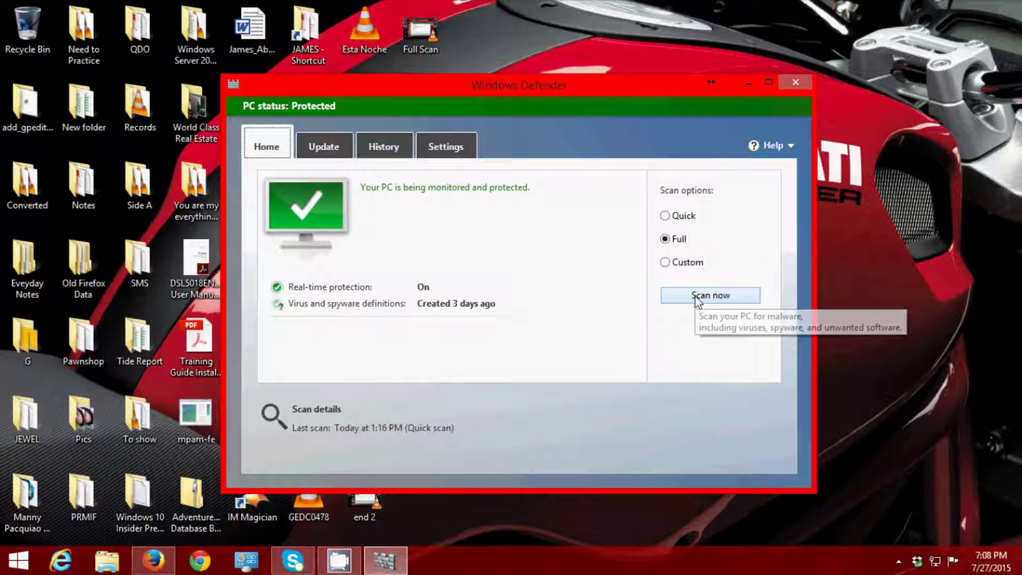
Run the full scan until three threats, including two Gamarue worms, are reported
{"action": "left_click", "coordinate": [695, 296]}
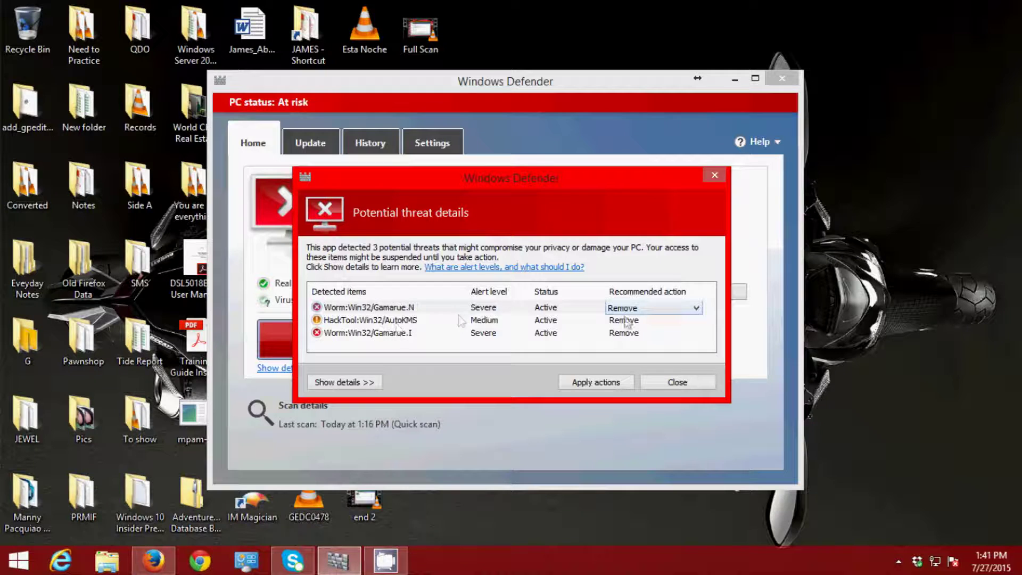
Apply the recommended Remove action to all three threats and dismiss the confirmation
{"action": "left_click", "coordinate": [658, 311]}
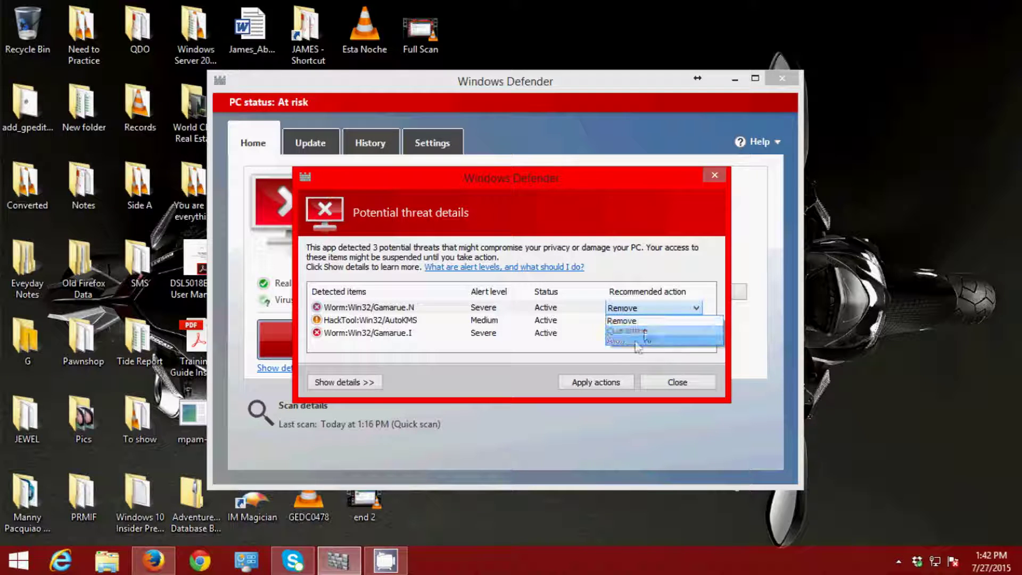
{"action": "left_click", "coordinate": [650, 322]}
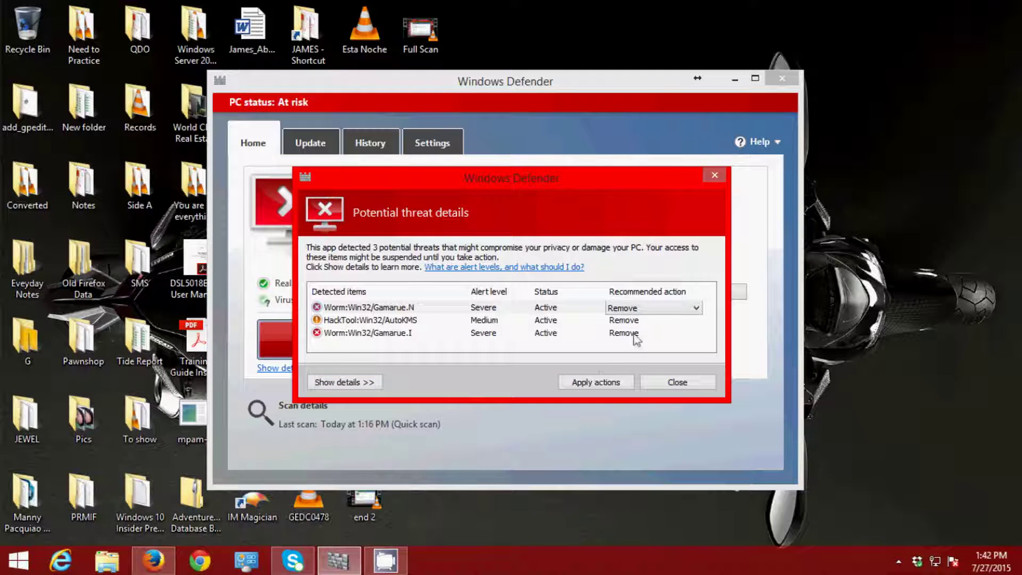
{"action": "left_click", "coordinate": [597, 382]}
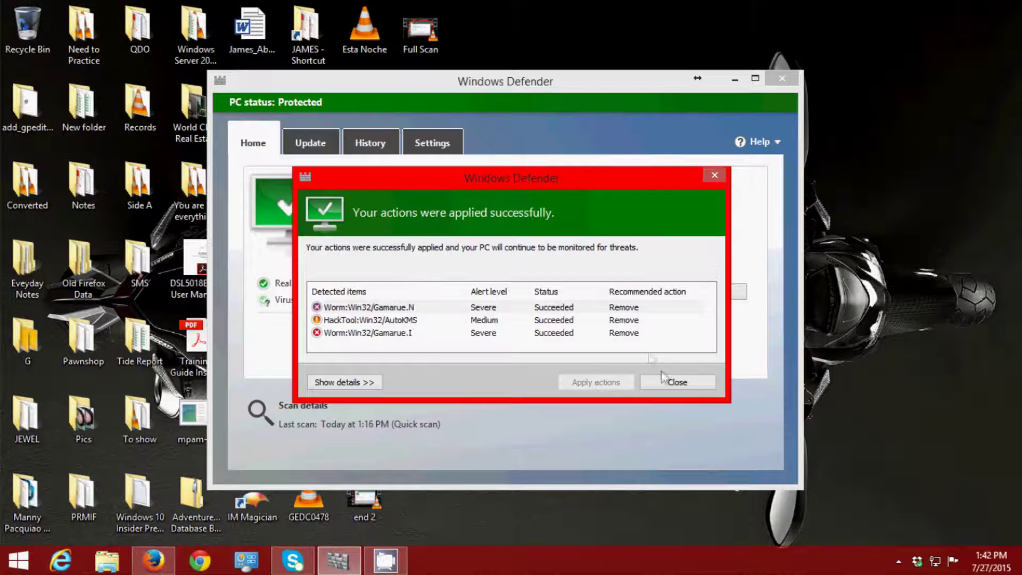
{"action": "left_click", "coordinate": [677, 381]}
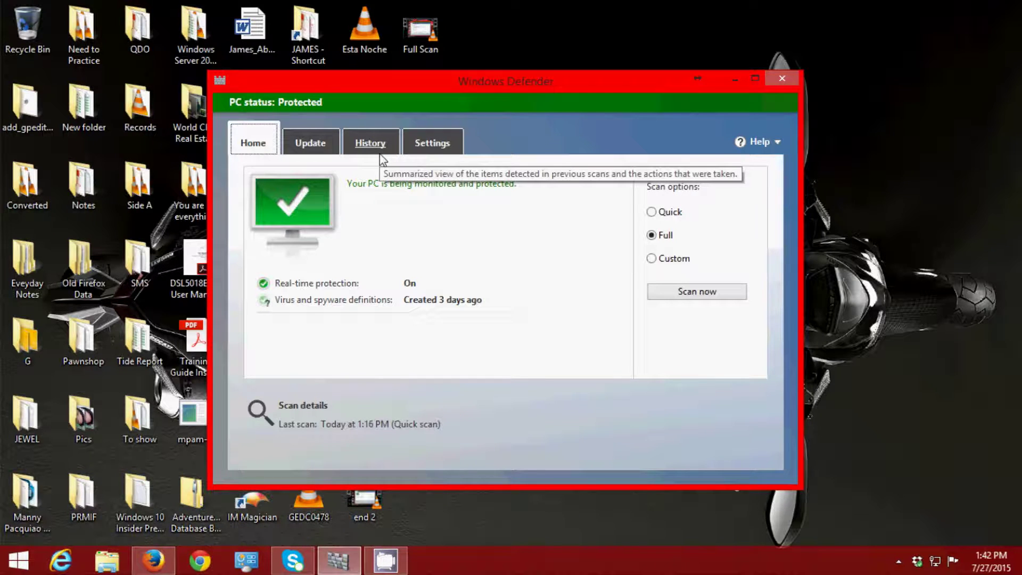
Permanently remove the quarantined Trojan from the History tab
{"action": "left_click", "coordinate": [374, 147]}
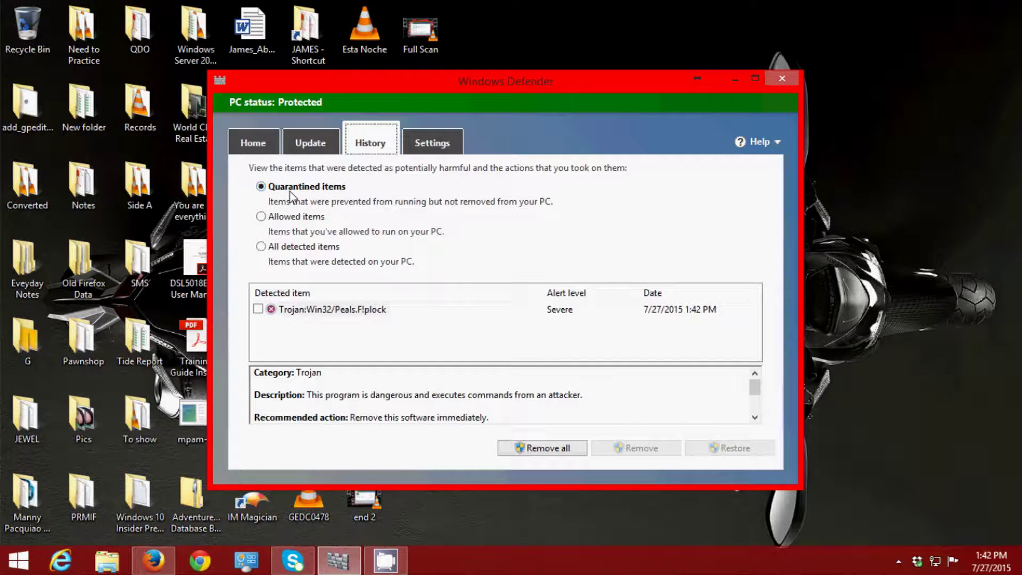
{"action": "left_click", "coordinate": [258, 310]}
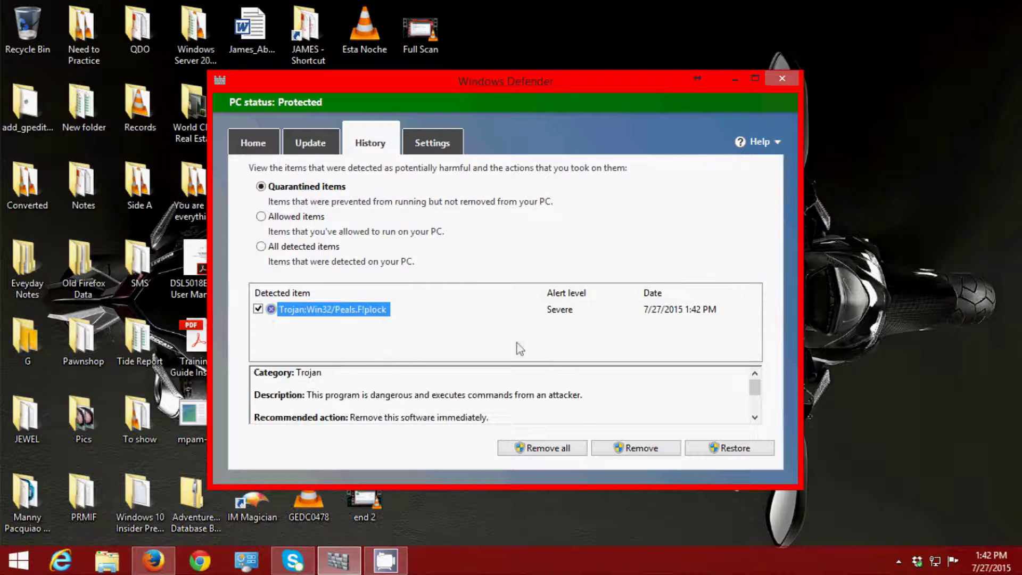
{"action": "left_click", "coordinate": [635, 452]}
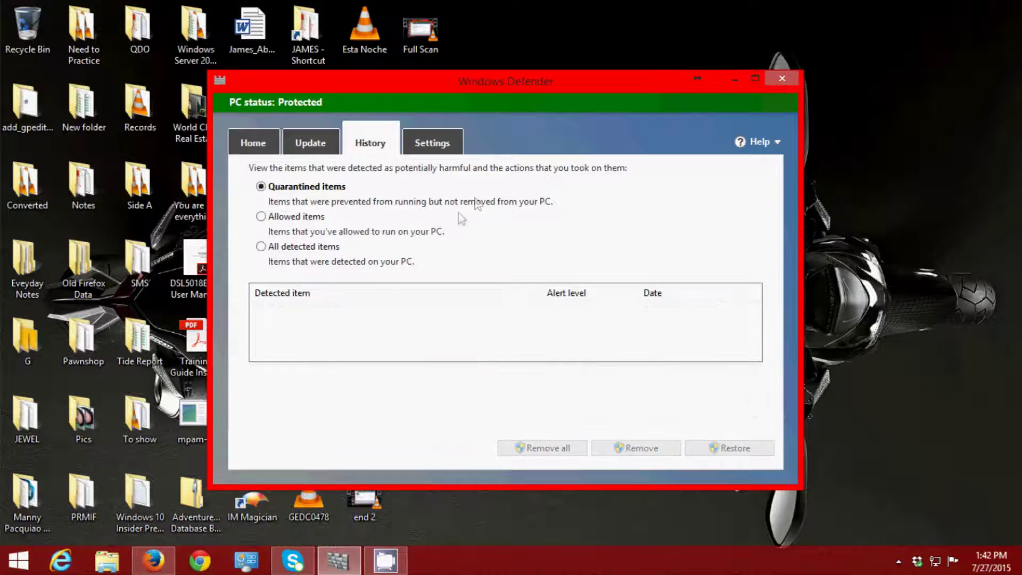
Check Allowed items, then clear every entry under All detected items
{"action": "left_click", "coordinate": [261, 217]}
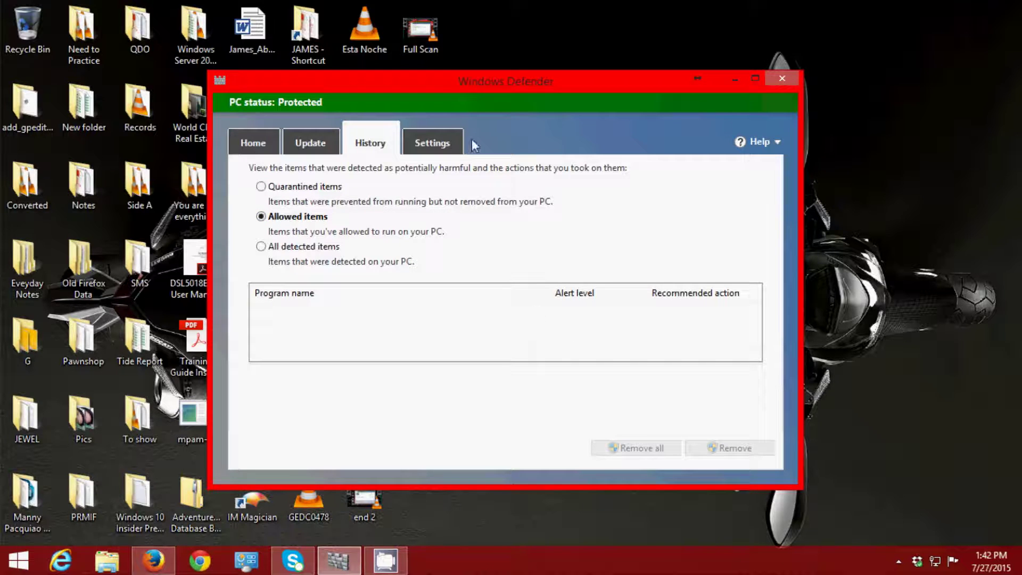
{"action": "left_click", "coordinate": [265, 249]}
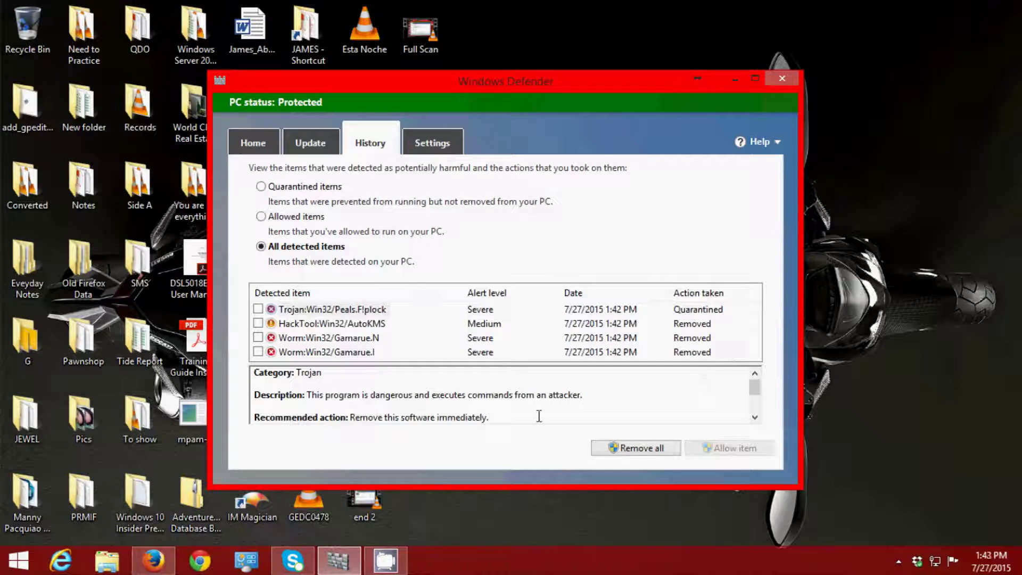
{"action": "left_click", "coordinate": [630, 447]}
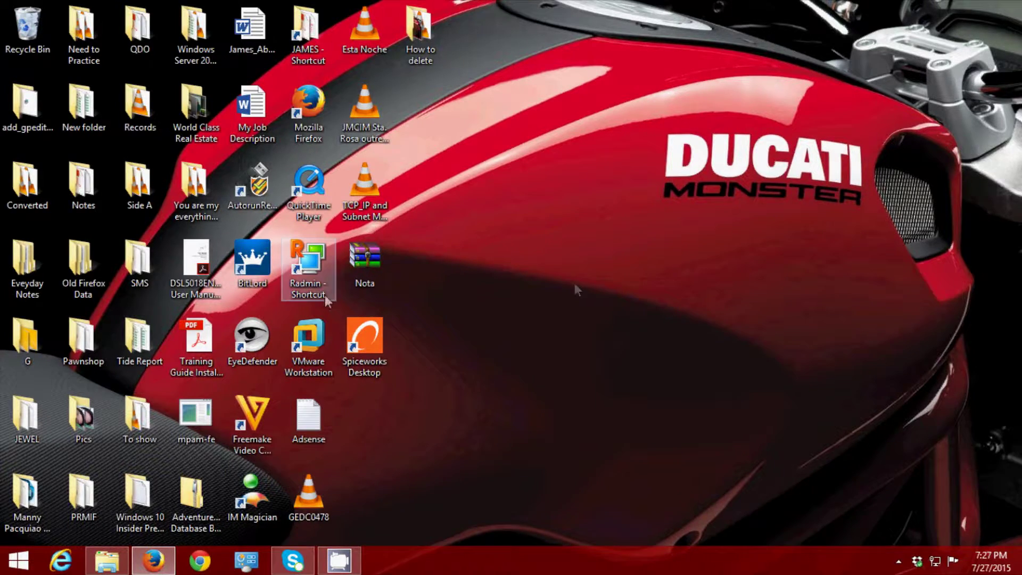
View the Autorun Virus Remover V3.2 download page in Firefox, then minimize Firefox
{"action": "left_click", "coordinate": [152, 562]}
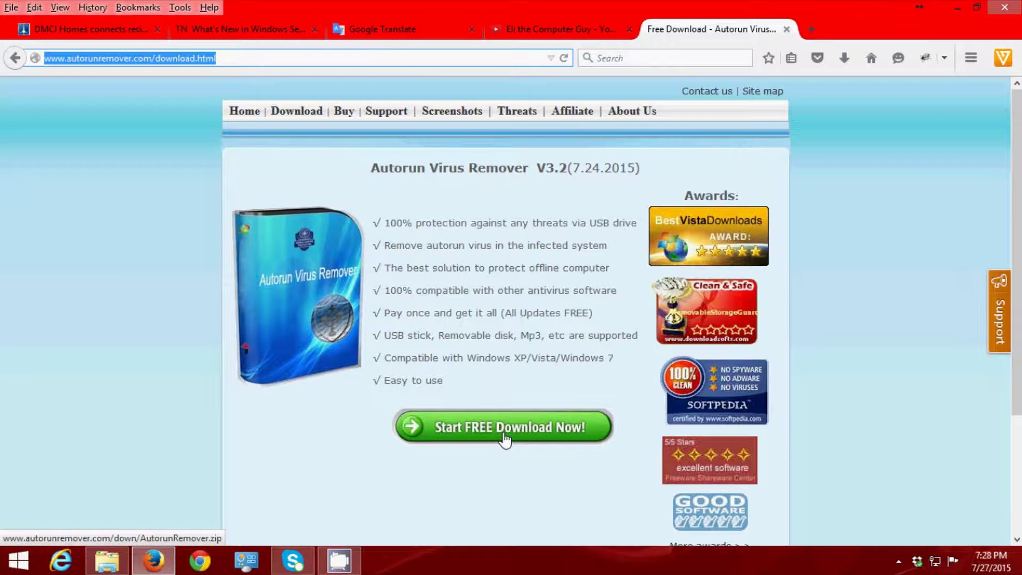
{"action": "left_click", "coordinate": [957, 8]}
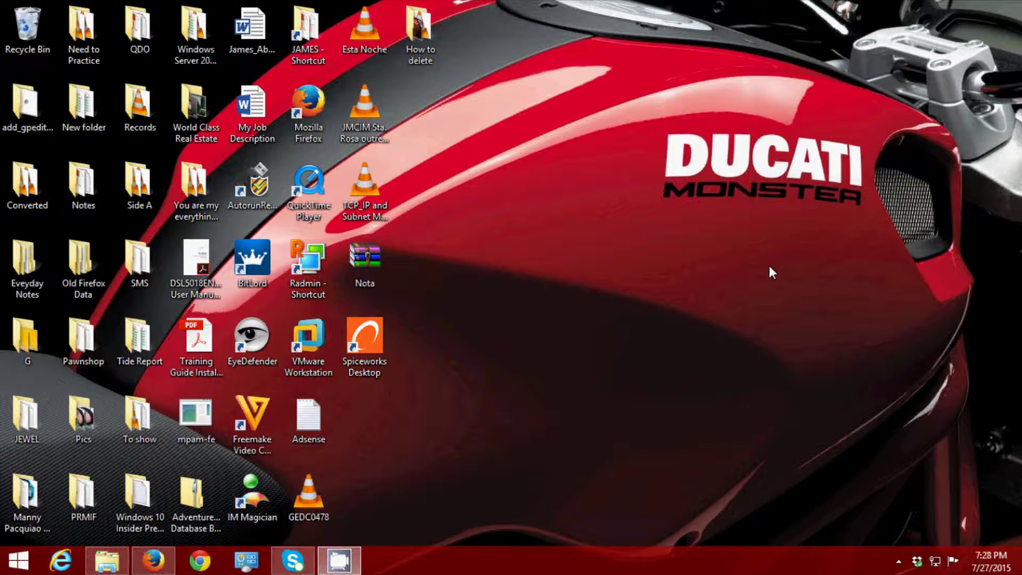
Open Autorun Virus Remover from the tray and apply Immunize Disk with autoplay disabled
{"action": "left_click", "coordinate": [899, 561]}
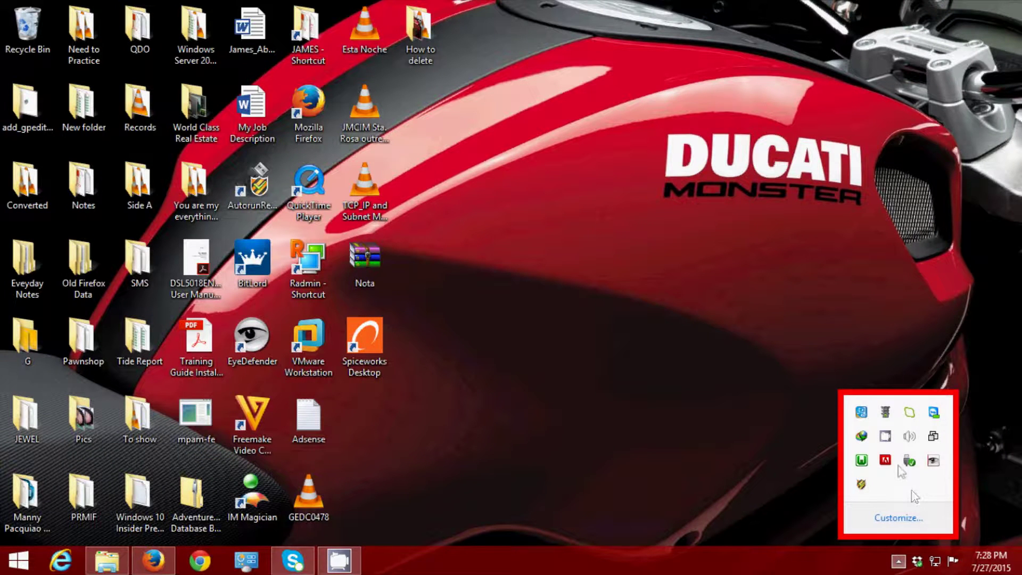
{"action": "left_click", "coordinate": [861, 484]}
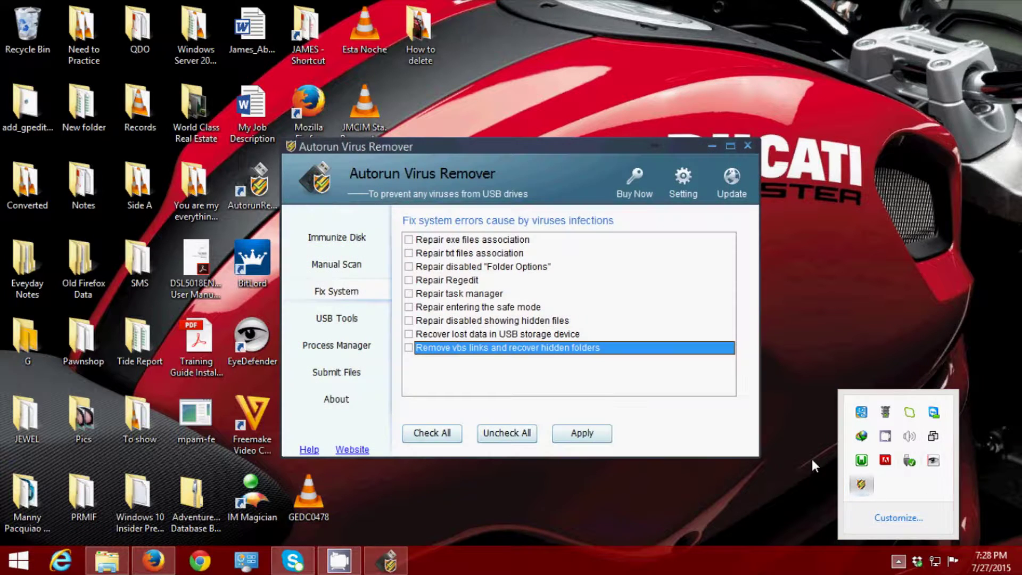
{"action": "left_click", "coordinate": [332, 240]}
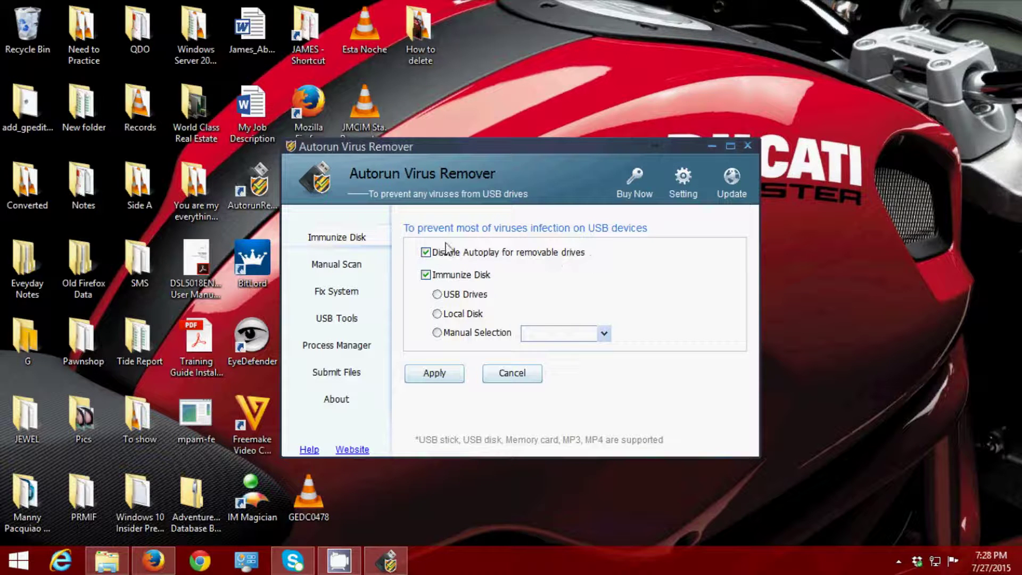
{"action": "left_click", "coordinate": [448, 373]}
{"action": "left_click", "coordinate": [539, 328]}
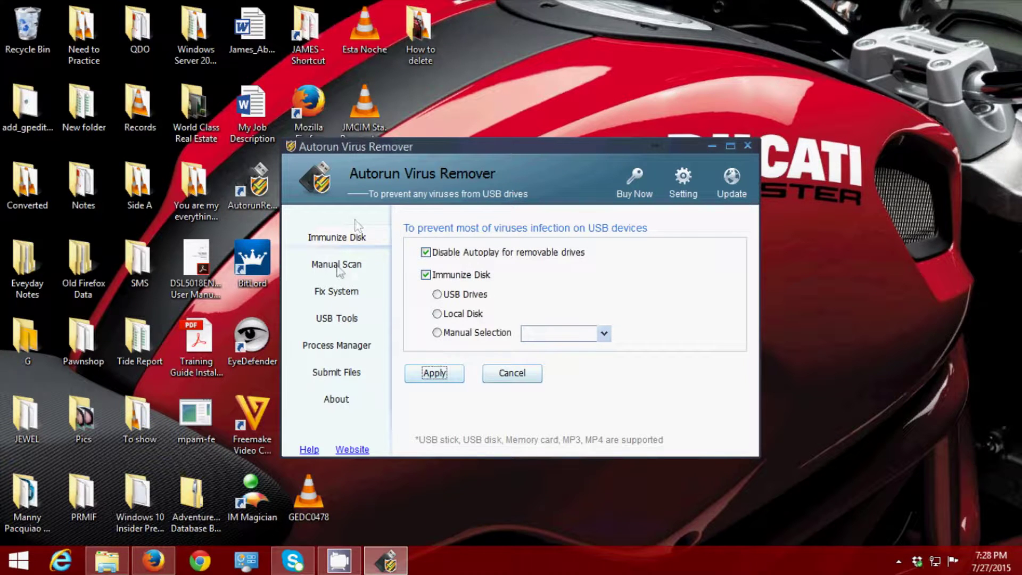
{"action": "left_click", "coordinate": [338, 296]}
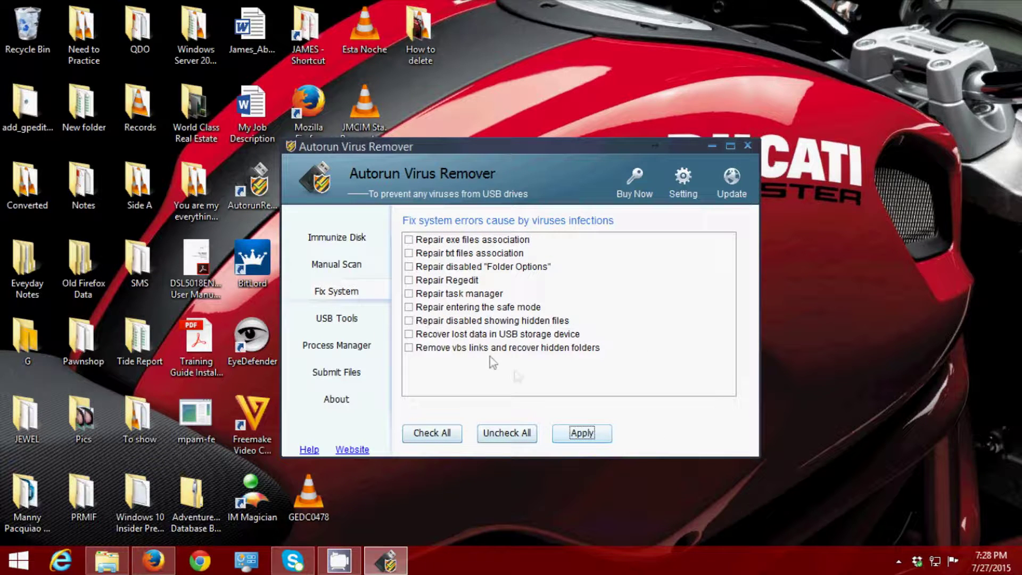
Apply the 'Remove vbs links and recover hidden folders' fix, then close the program
{"action": "left_click", "coordinate": [409, 349]}
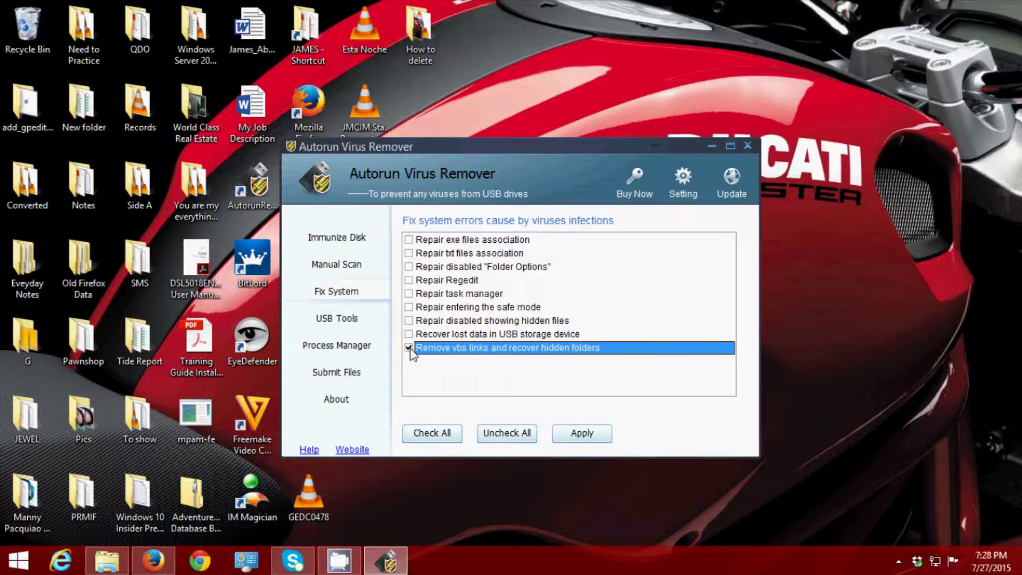
{"action": "left_click", "coordinate": [582, 439]}
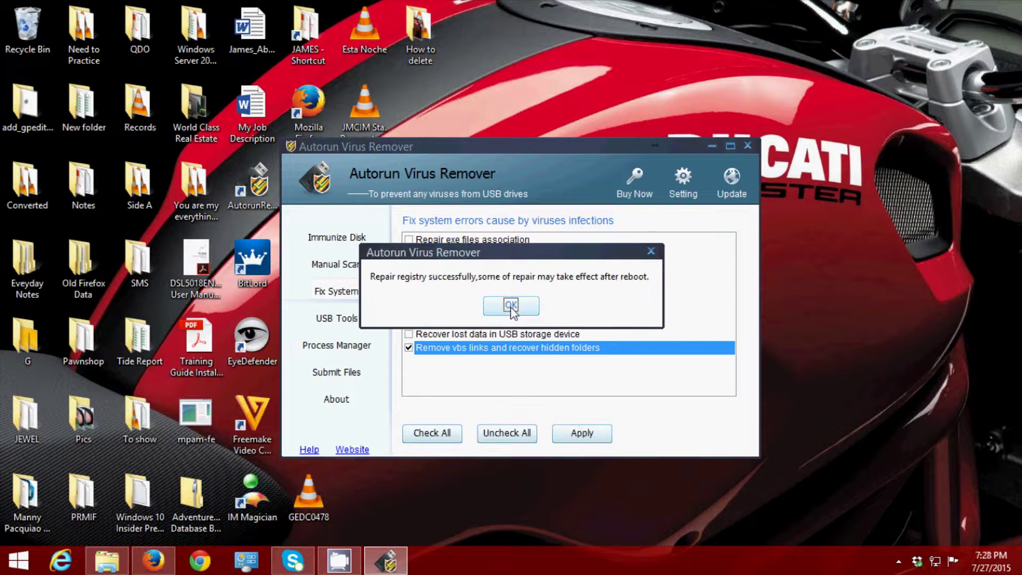
{"action": "left_click", "coordinate": [511, 308]}
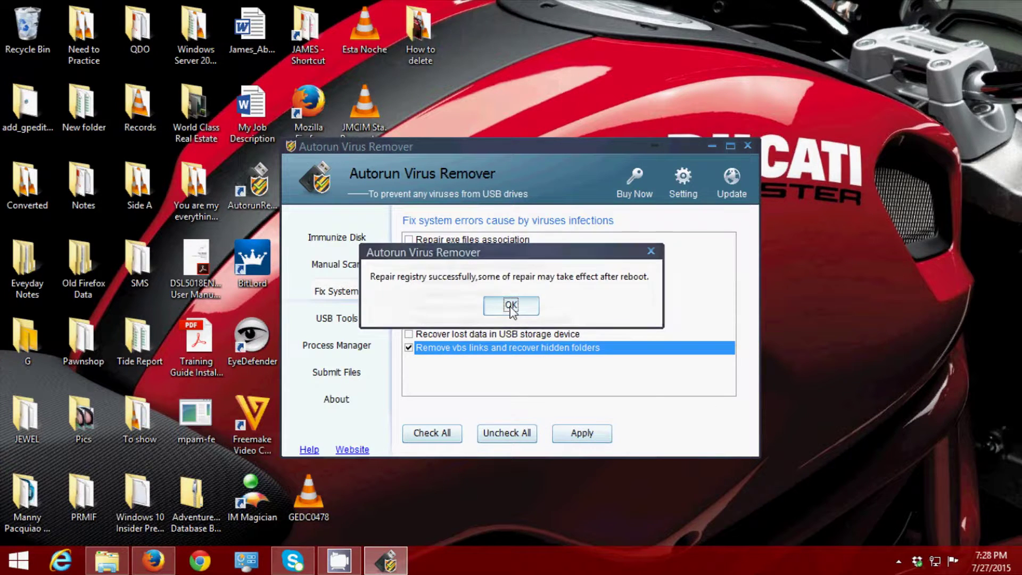
{"action": "left_click", "coordinate": [748, 147]}
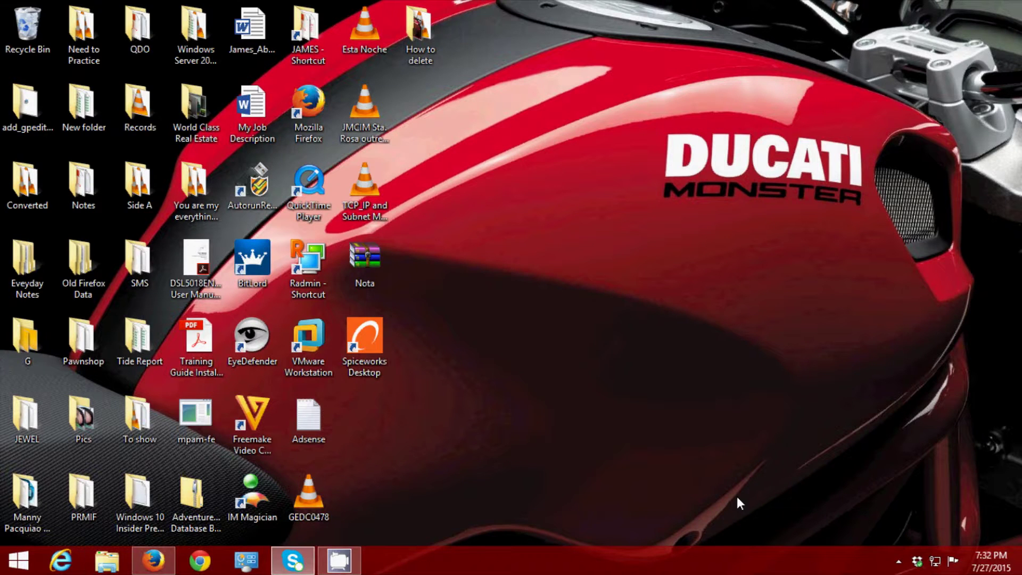